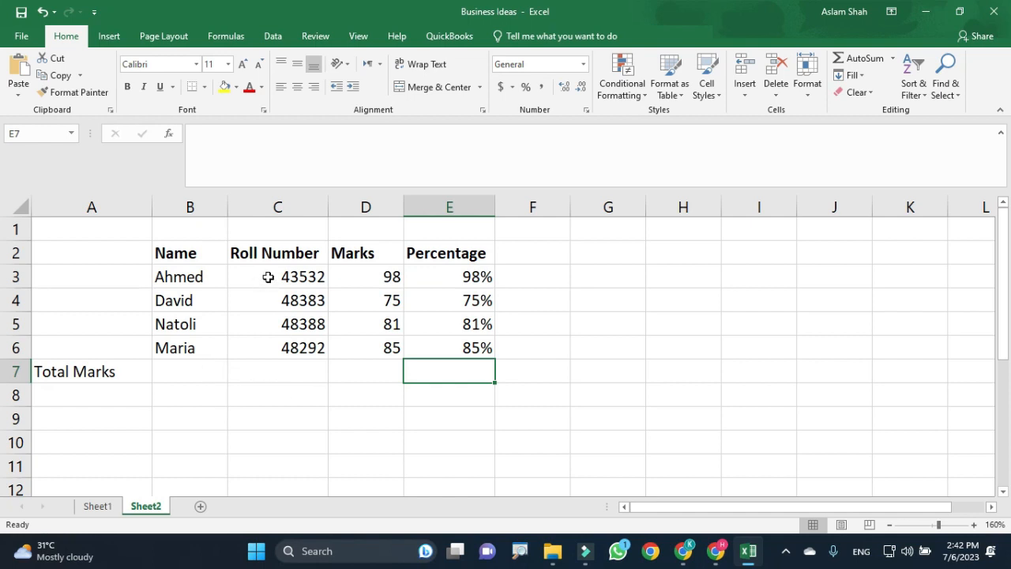
# Add up the four roll numbers by entering the formula =sum(C3:C6) in cell C7
pyautogui.moveTo(281, 276); pyautogui.dragTo(286, 341)
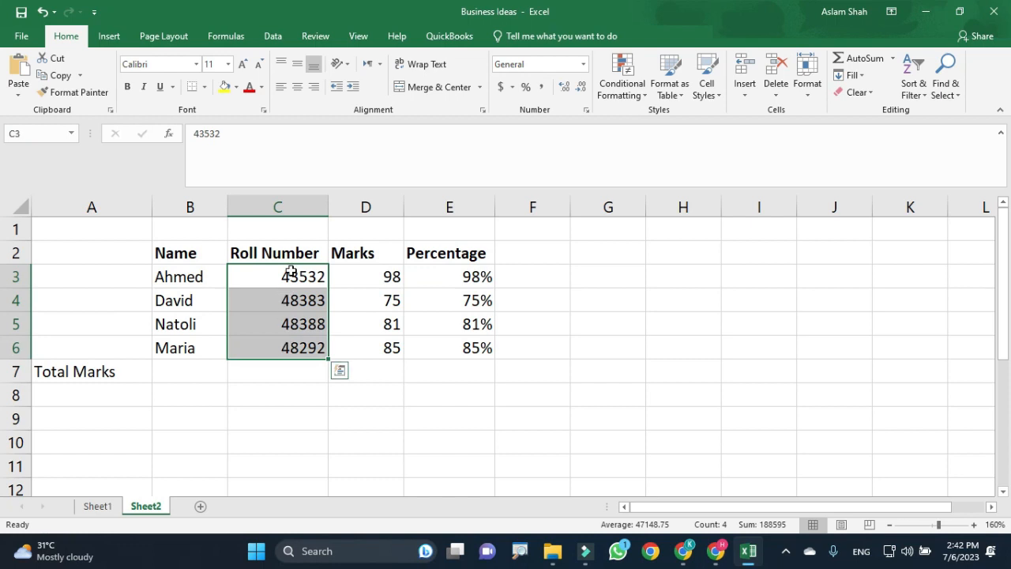
pyautogui.click(291, 271)
pyautogui.moveTo(289, 274); pyautogui.dragTo(287, 347)
pyautogui.click(291, 371)
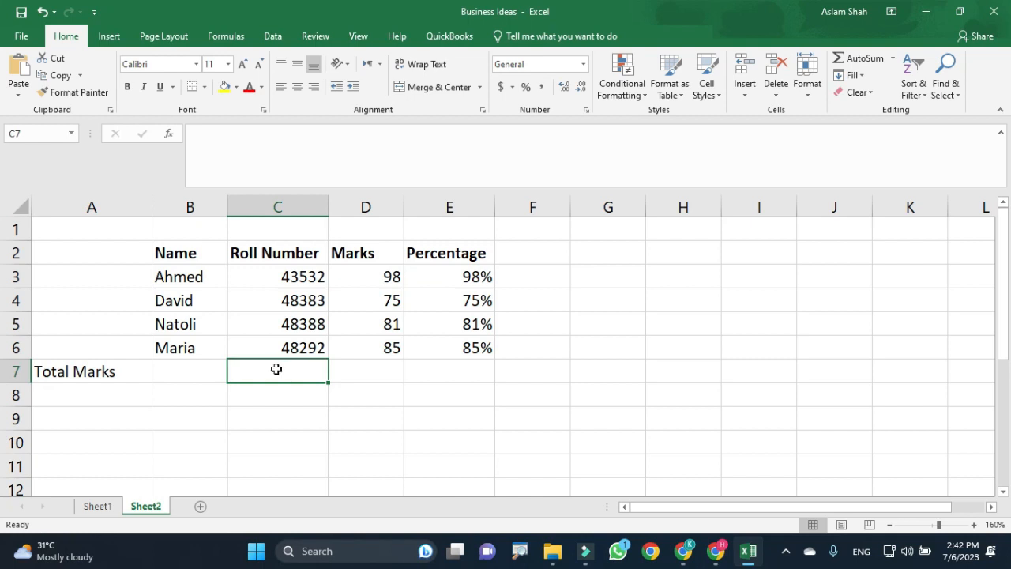
pyautogui.click(296, 369)
pyautogui.write('=')
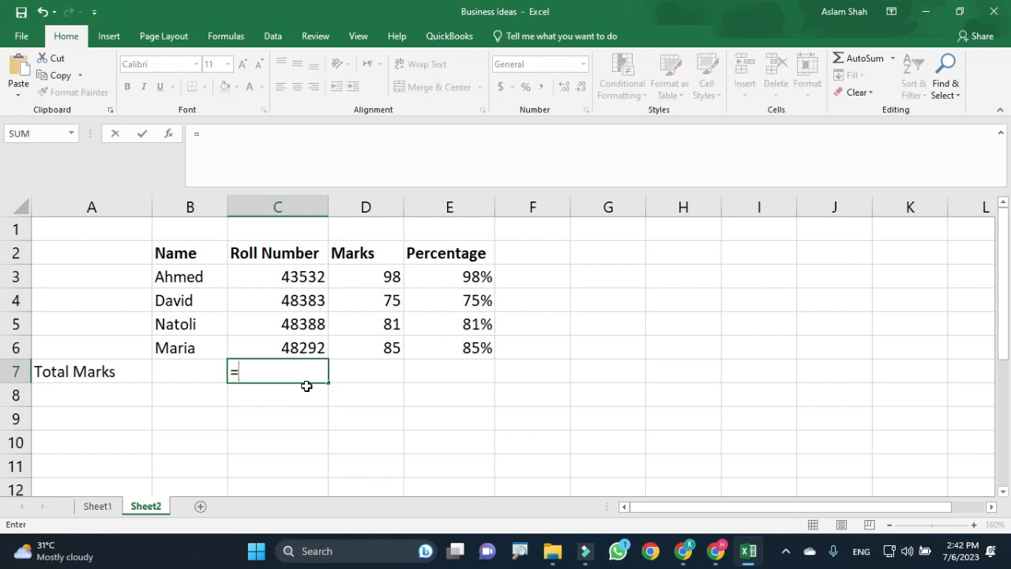
pyautogui.write('sum')
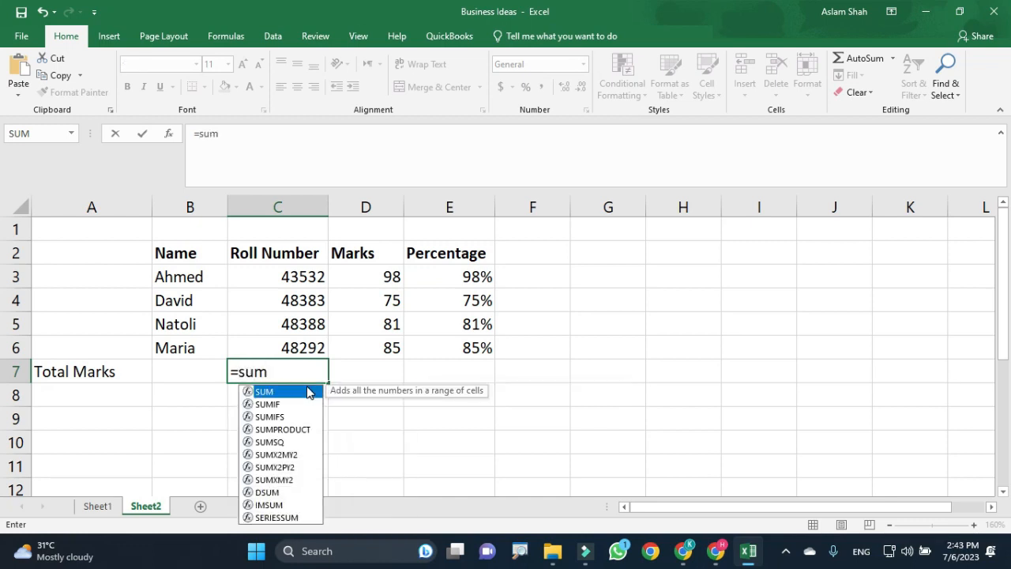
pyautogui.write('(')
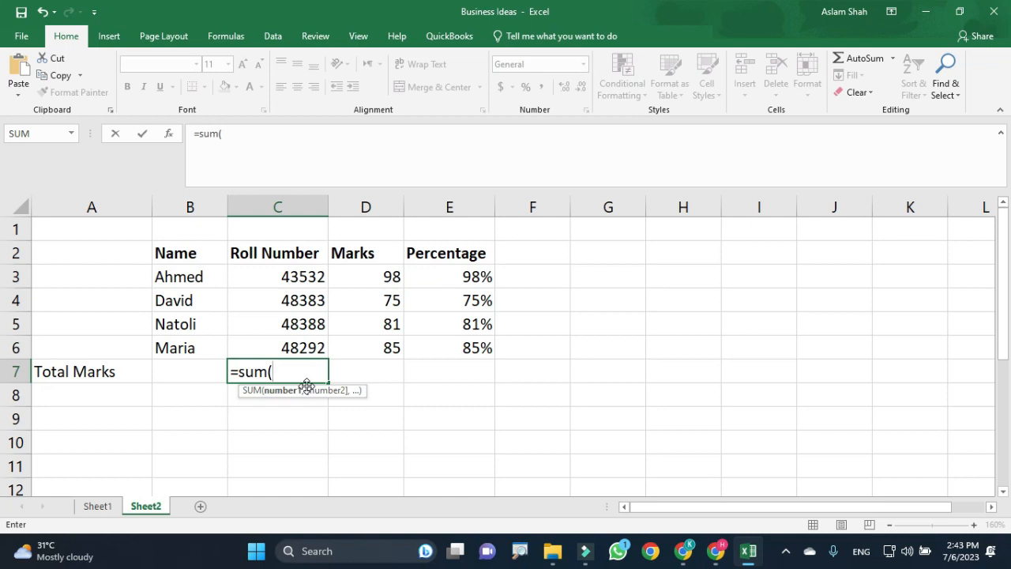
pyautogui.moveTo(298, 279); pyautogui.dragTo(296, 344)
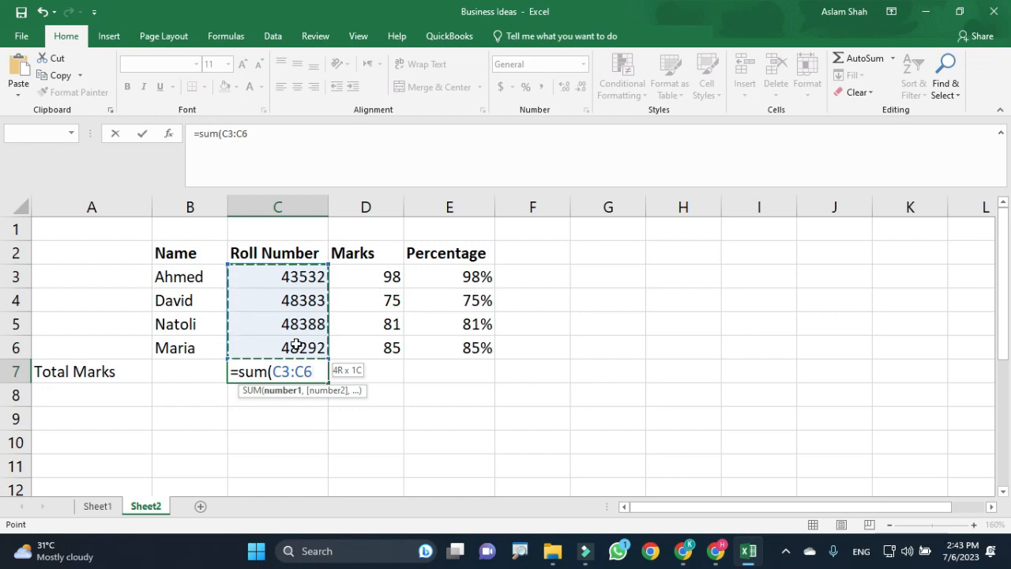
pyautogui.moveTo(296, 344); pyautogui.dragTo(296, 344)
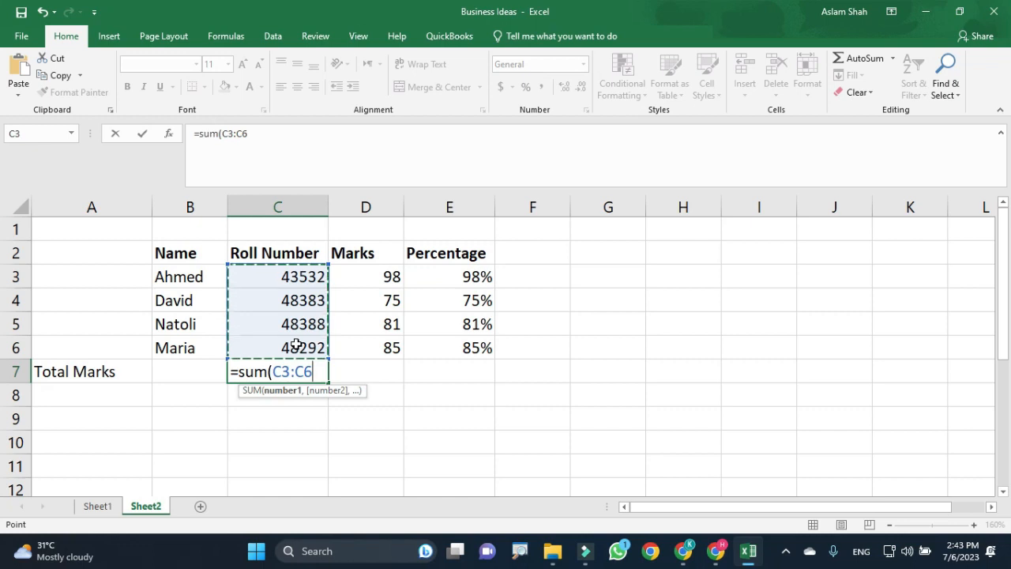
pyautogui.write(')')
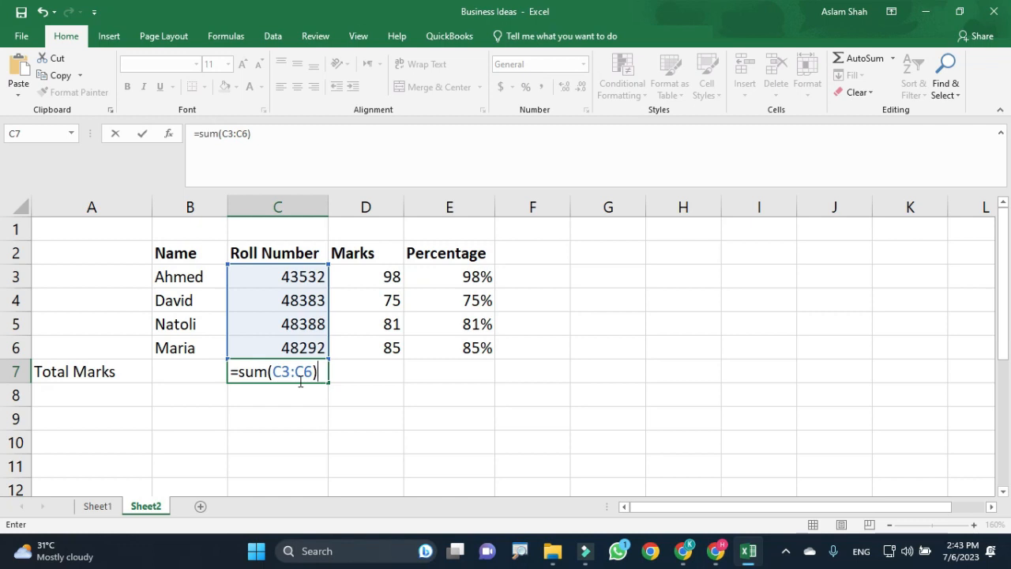
pyautogui.press('Return')
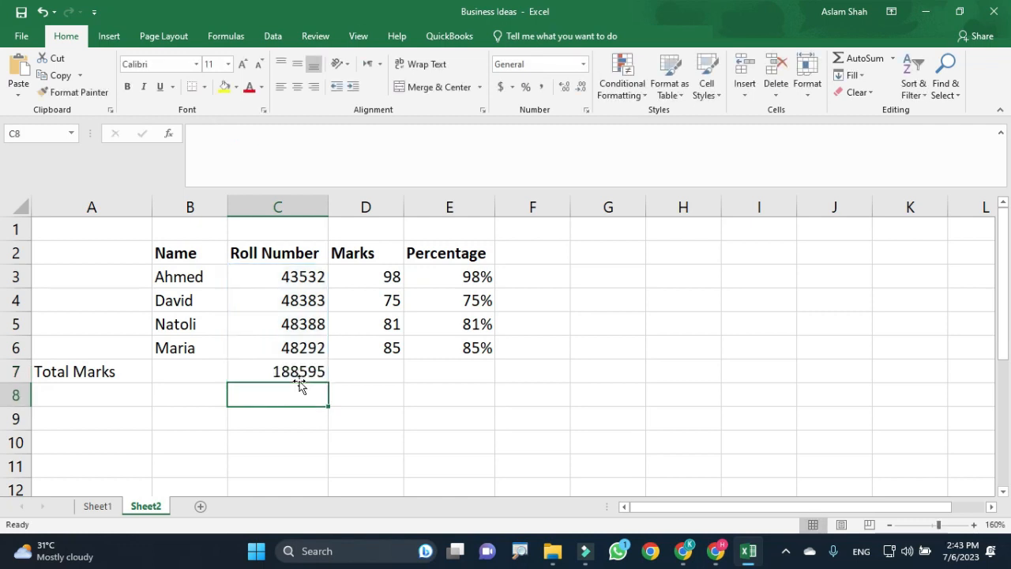
# Review the SUM formula in cell C7 and the Roll Number range C3:C6 it refers to
pyautogui.click(316, 367)
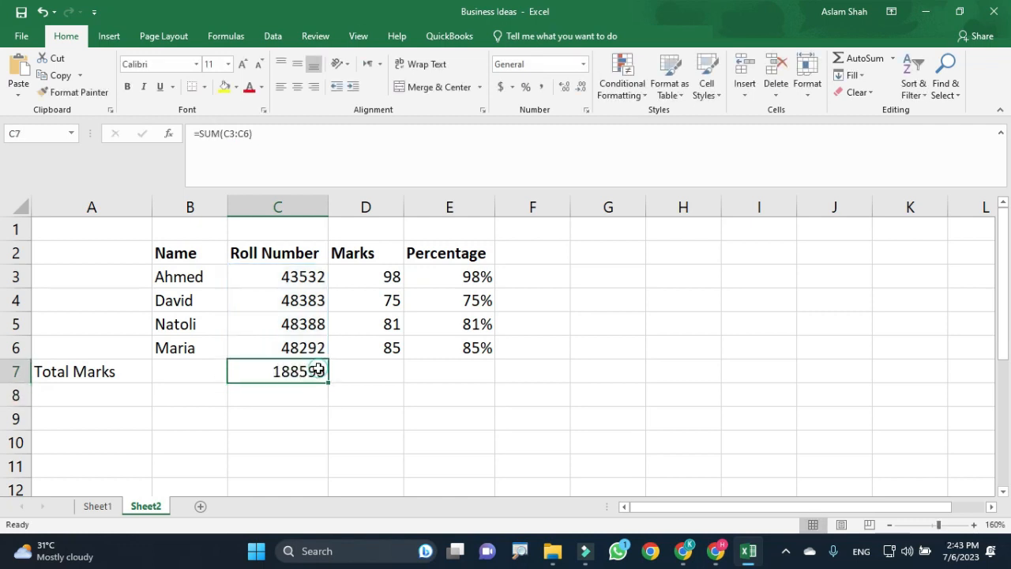
pyautogui.click(286, 276)
pyautogui.moveTo(287, 276); pyautogui.dragTo(263, 344)
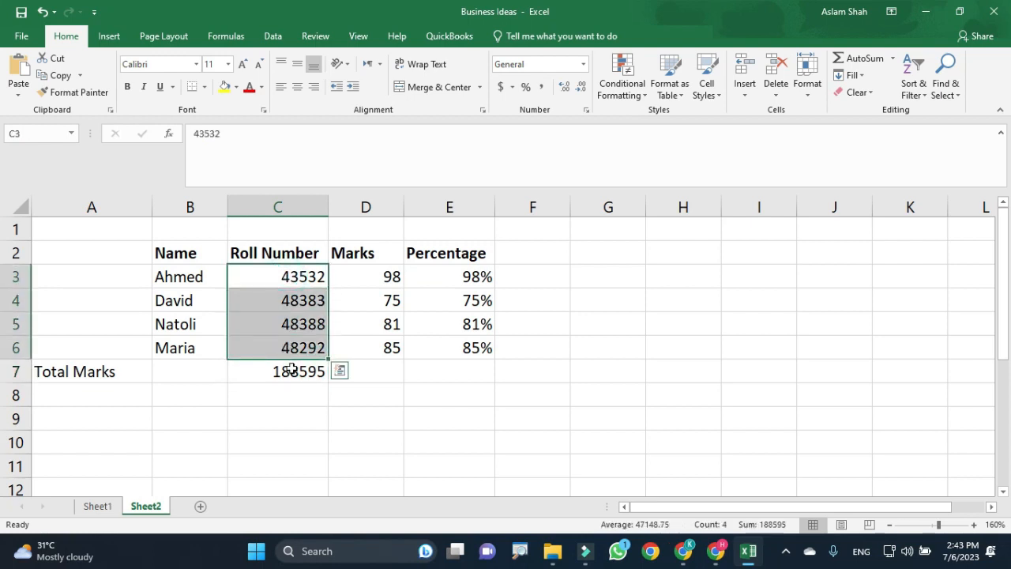
pyautogui.click(291, 369)
pyautogui.moveTo(276, 134); pyautogui.dragTo(194, 132)
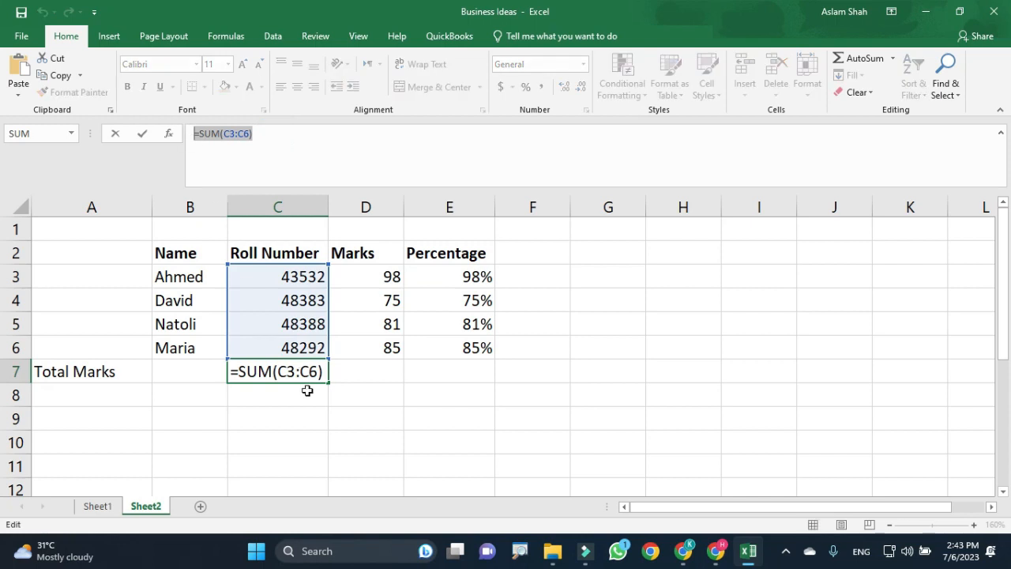
pyautogui.press('Return')
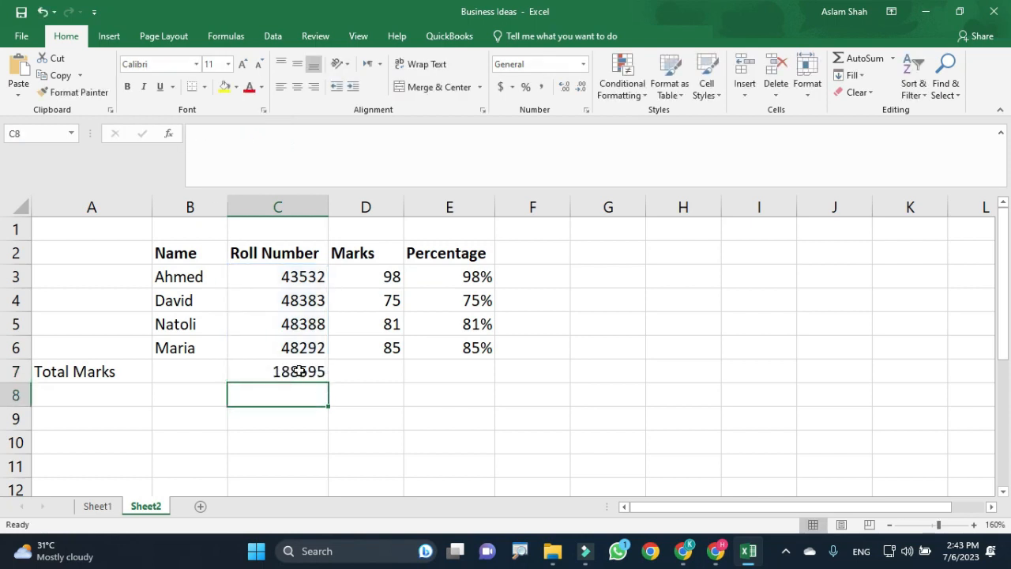
pyautogui.click(299, 371)
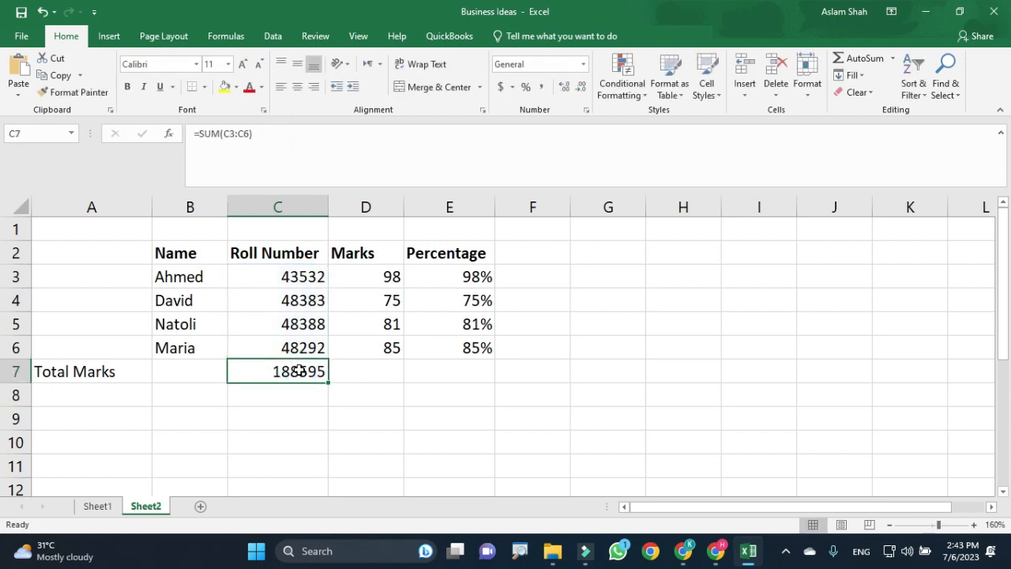
# Replace the formula in cell C7 with the cell-by-cell addition =C3+C4+C5+C6
pyautogui.doubleClick(299, 371)
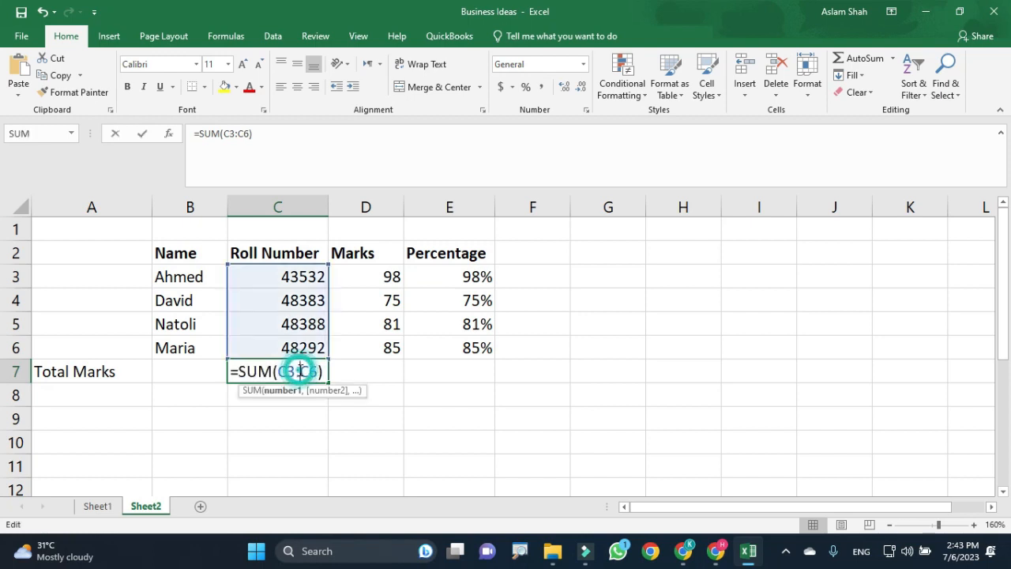
pyautogui.moveTo(325, 371); pyautogui.dragTo(237, 373)
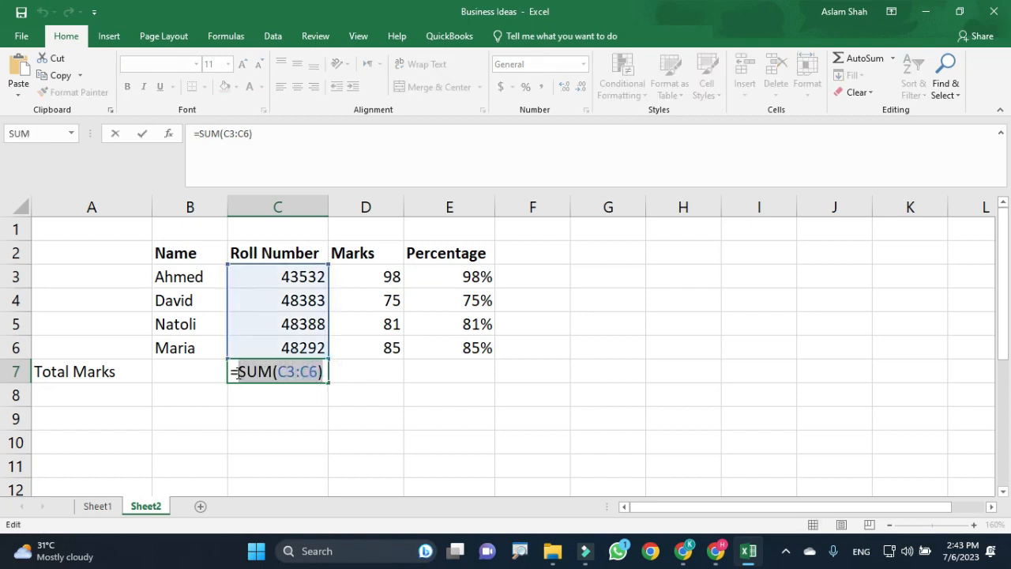
pyautogui.press('BackSpace')
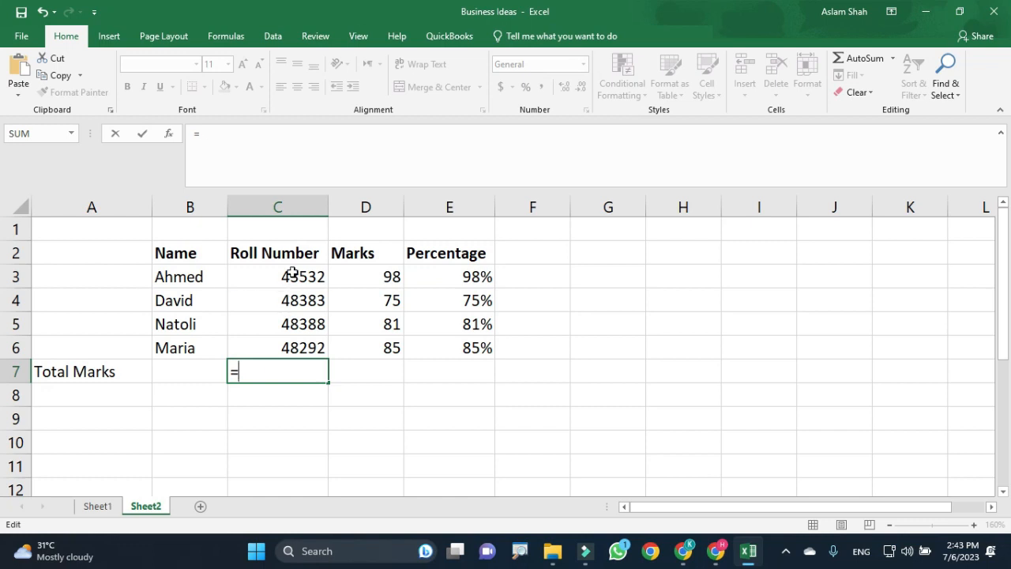
pyautogui.click(291, 272)
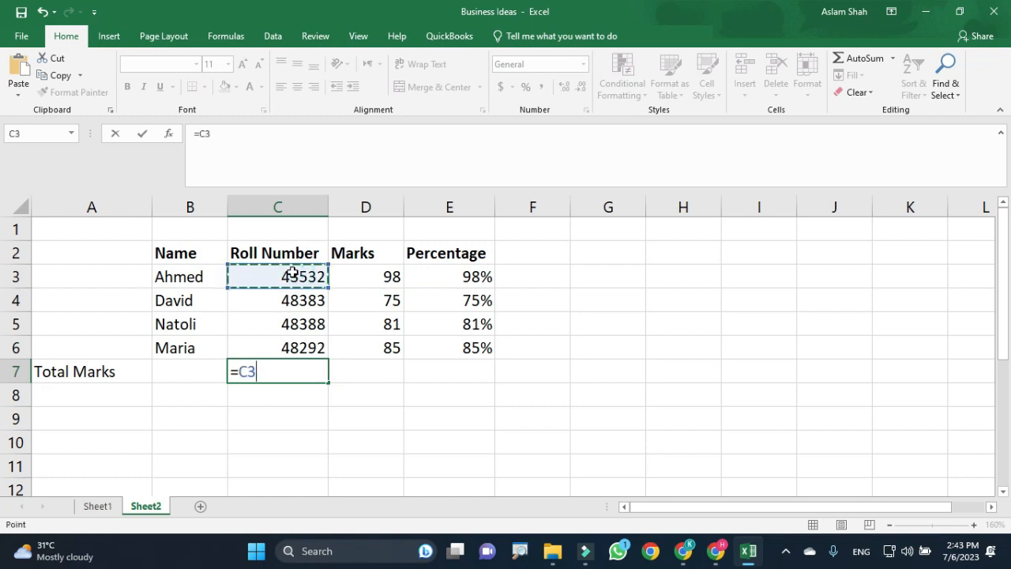
pyautogui.press('F8')
pyautogui.press('BackSpace')
pyautogui.press('BackSpace')
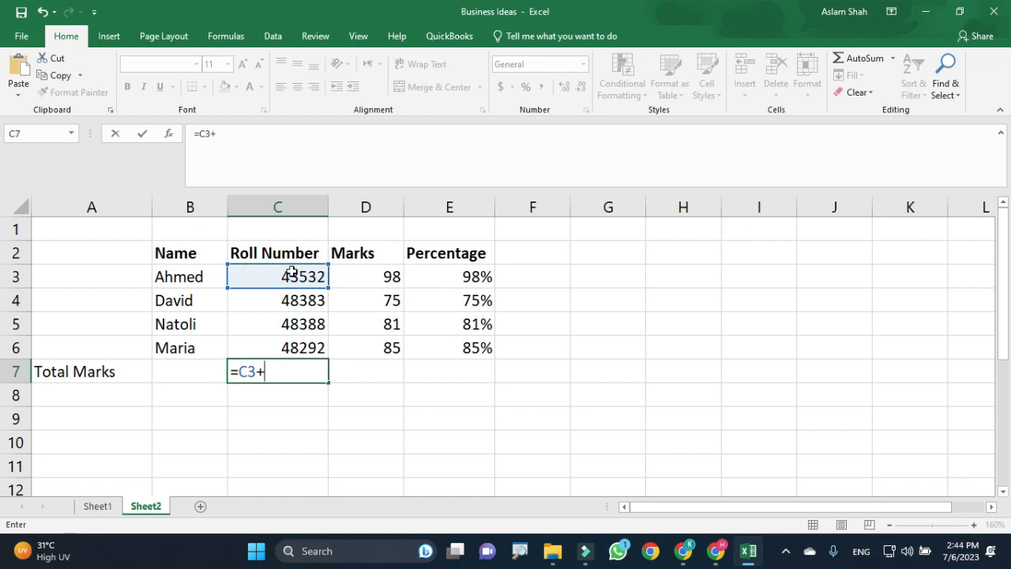
pyautogui.click(283, 300)
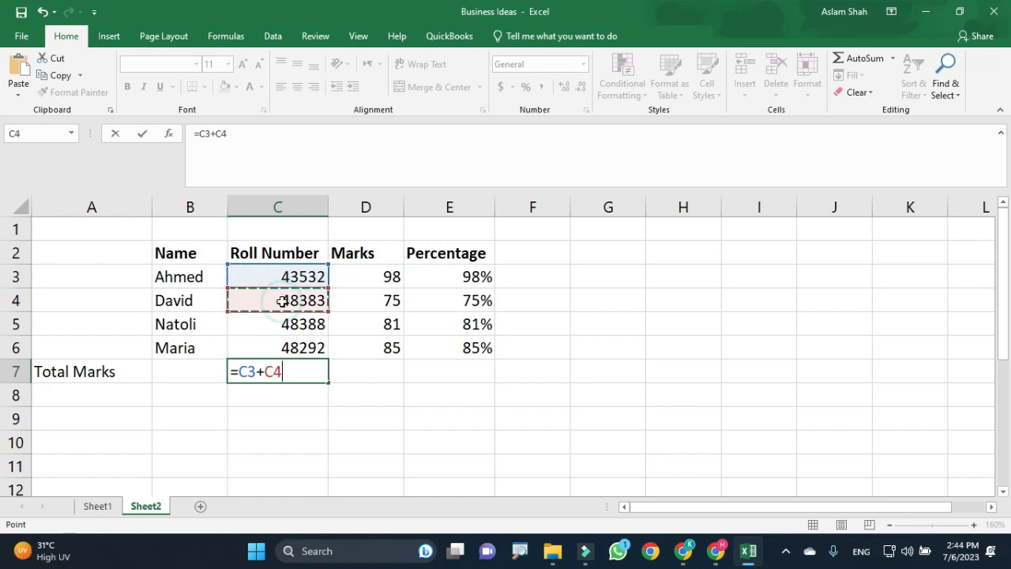
pyautogui.write('+')
pyautogui.click(283, 325)
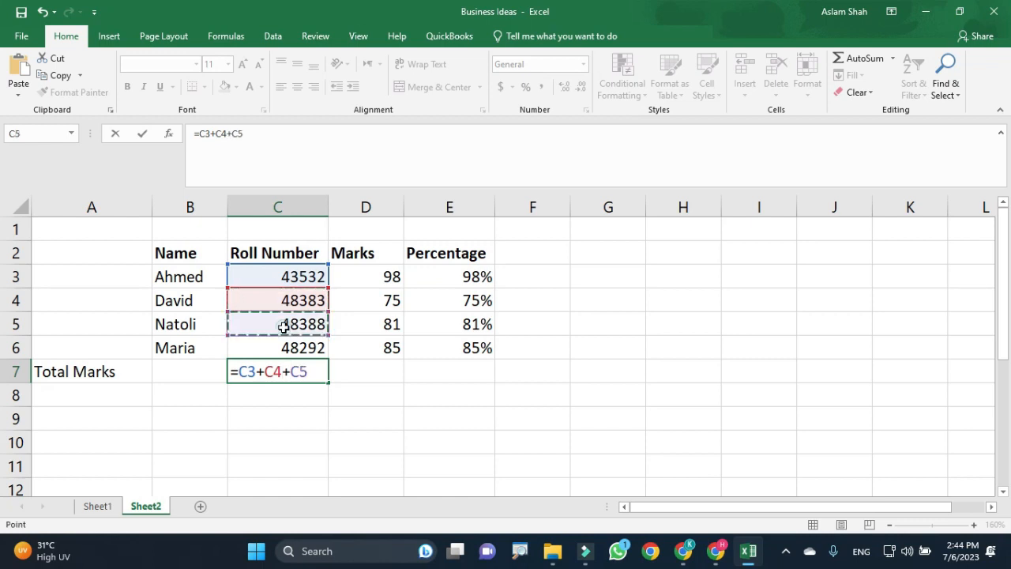
pyautogui.write('+')
pyautogui.click(293, 348)
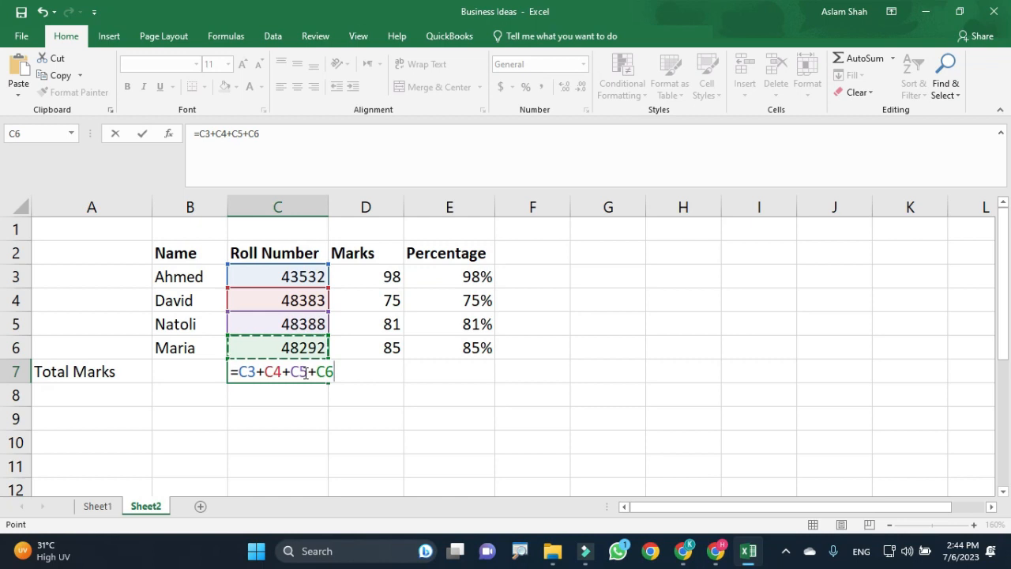
pyautogui.press('Return')
pyautogui.click(304, 372)
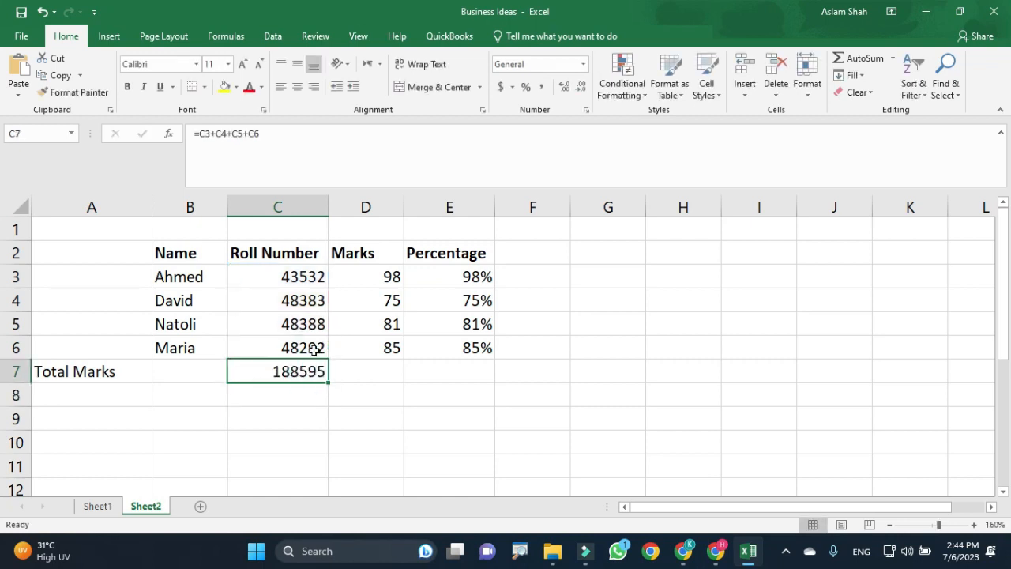
pyautogui.click(344, 370)
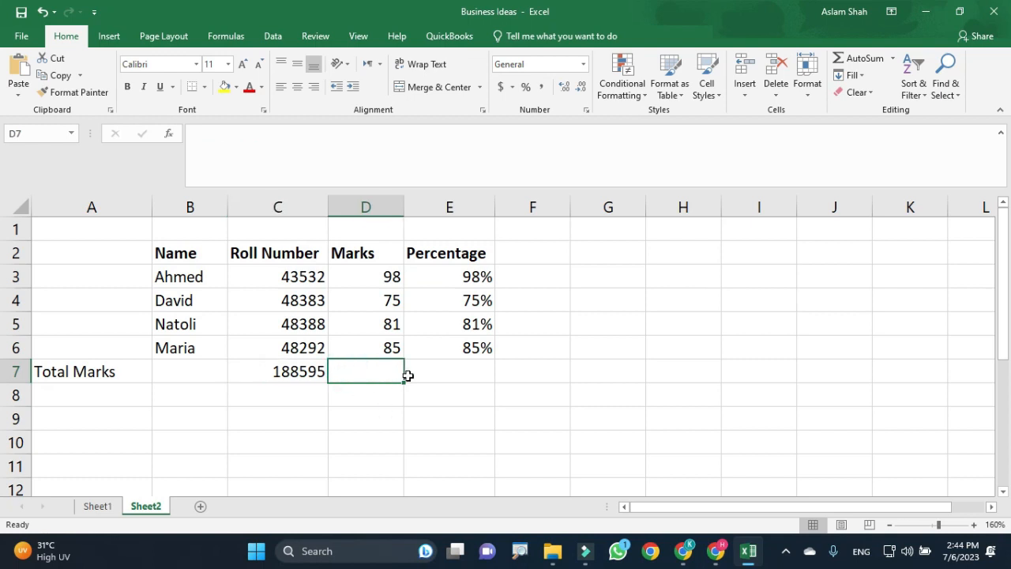
pyautogui.click(324, 395)
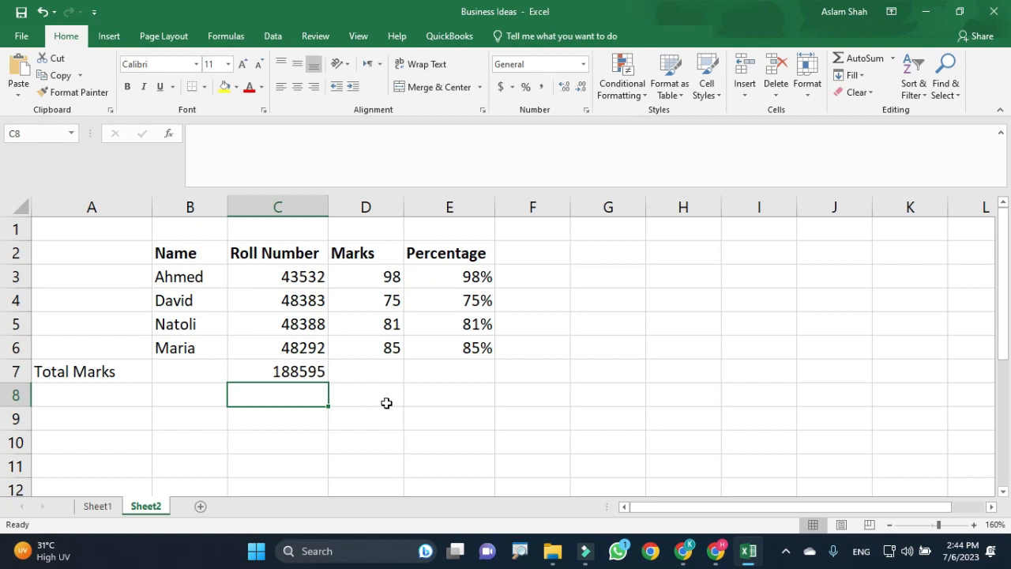
pyautogui.click(370, 276)
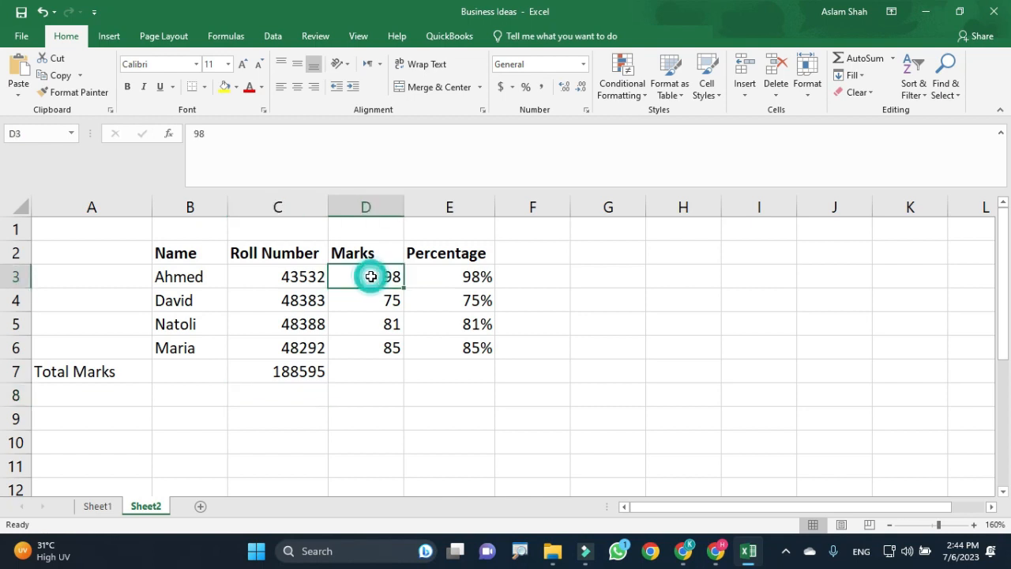
pyautogui.click(368, 302)
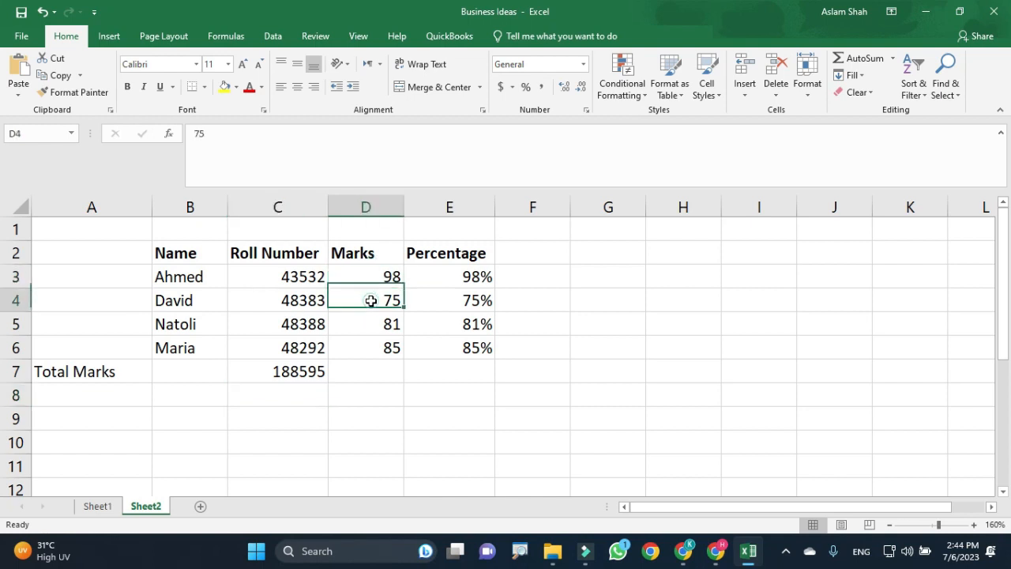
pyautogui.click(373, 277)
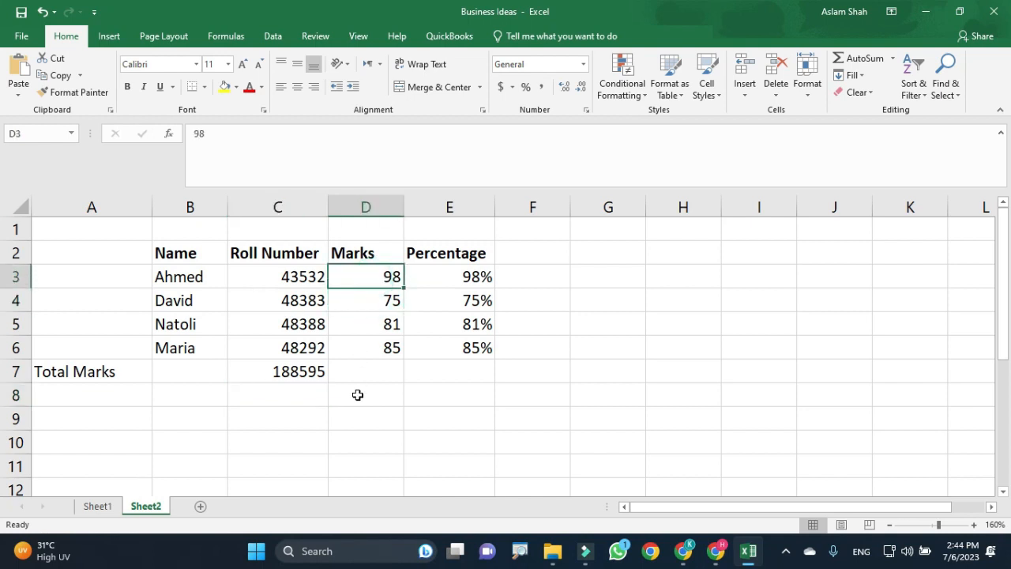
# Subtract the second mark from the first by entering the formula =D3-D4 in cell D7
pyautogui.click(362, 369)
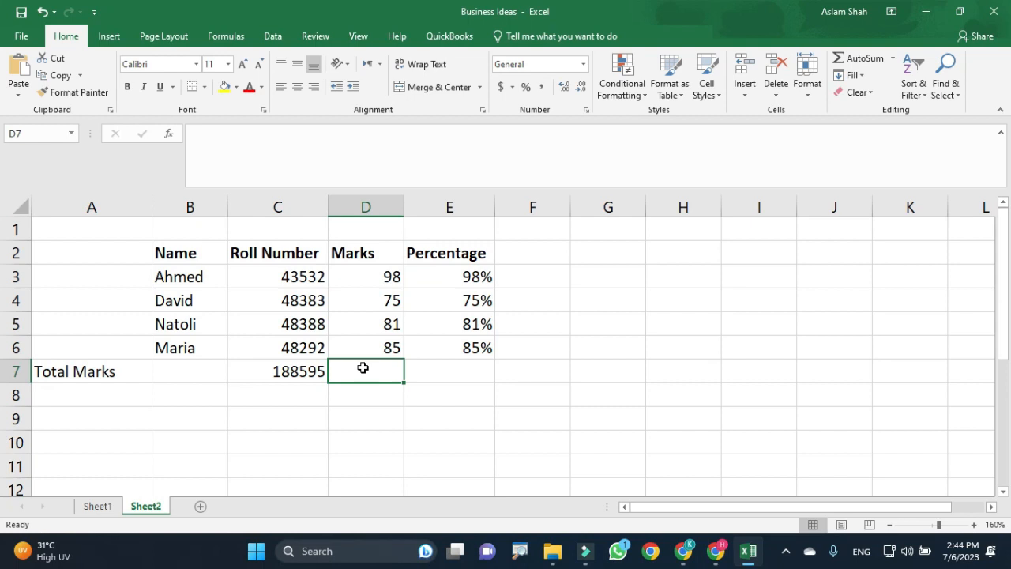
pyautogui.write('=')
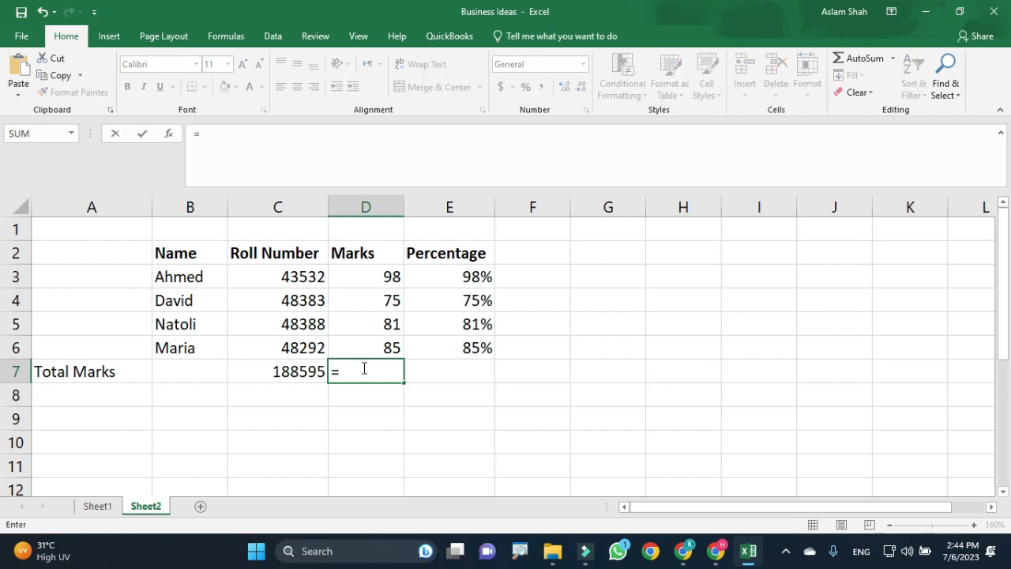
pyautogui.click(368, 276)
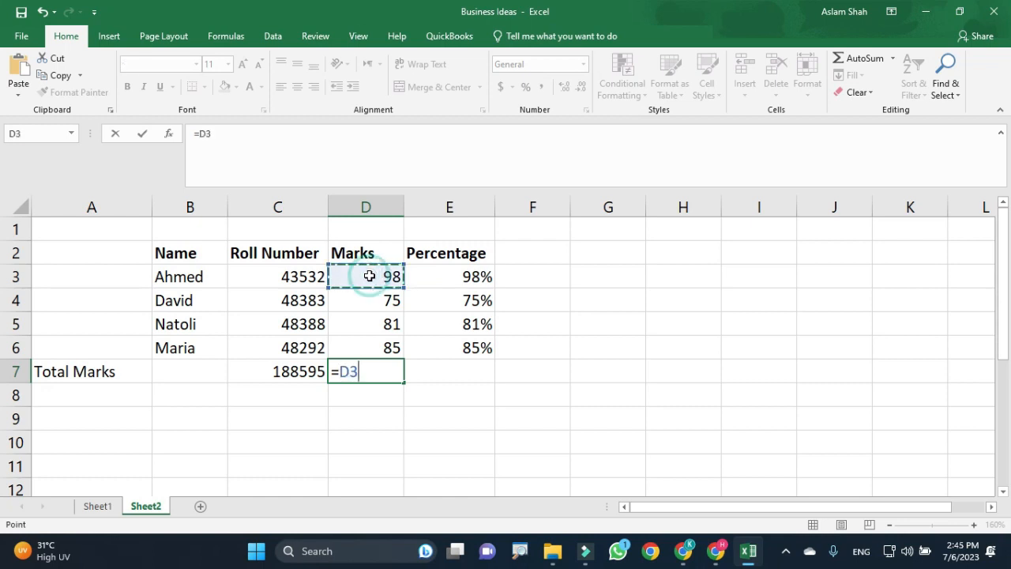
pyautogui.write('+')
pyautogui.press('BackSpace')
pyautogui.write('-')
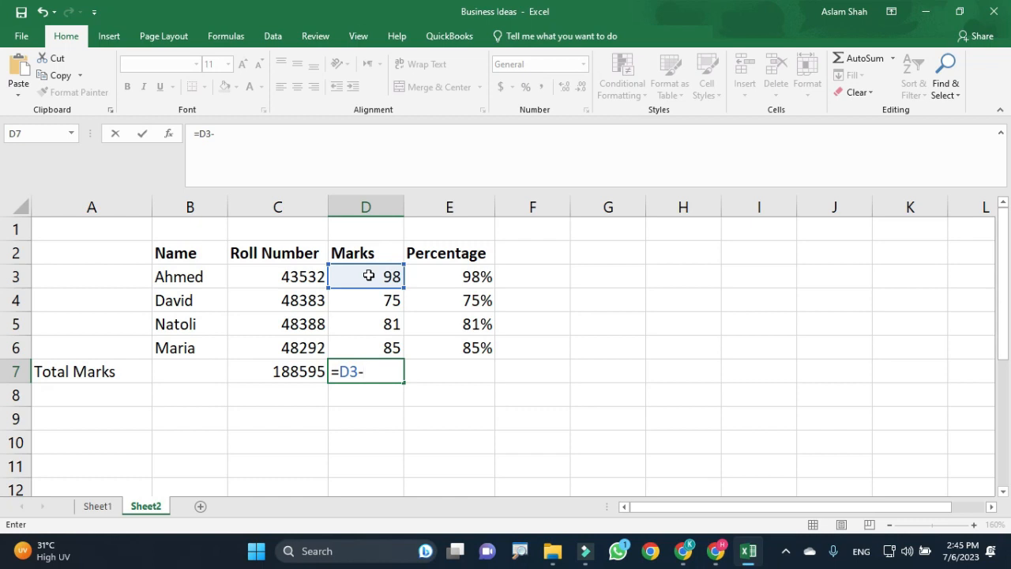
pyautogui.click(370, 300)
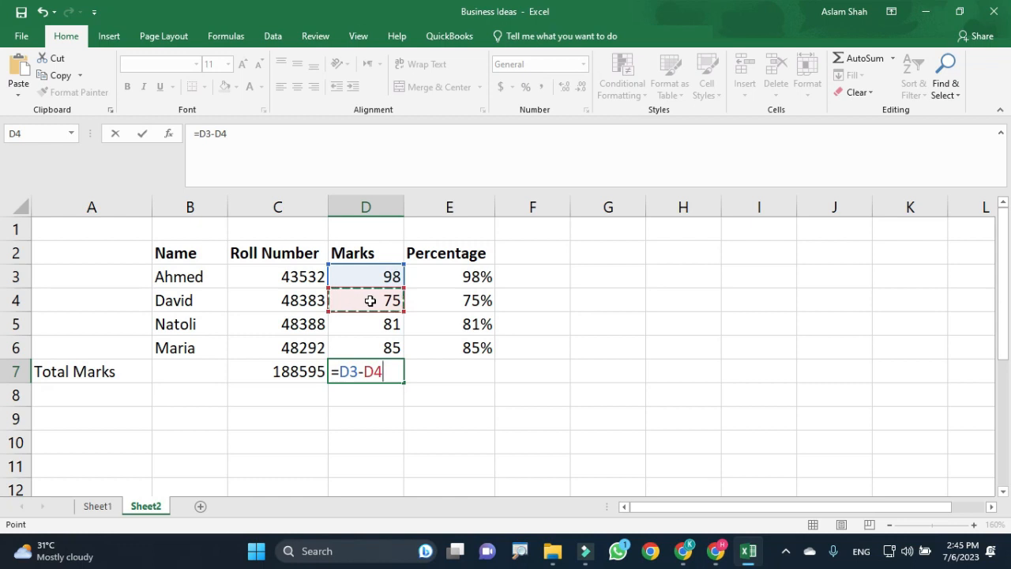
pyautogui.press('Return')
pyautogui.click(372, 375)
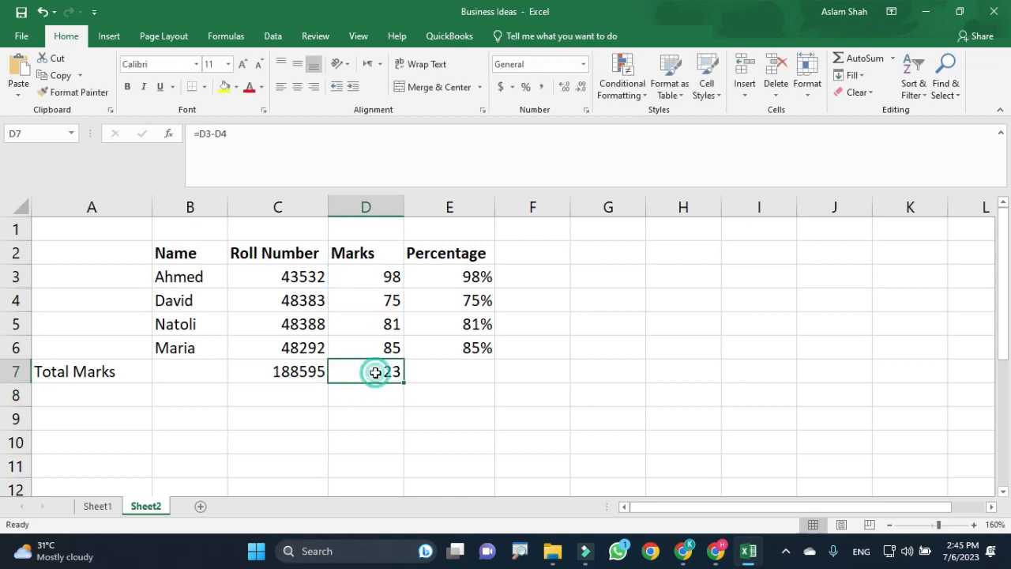
pyautogui.click(376, 303)
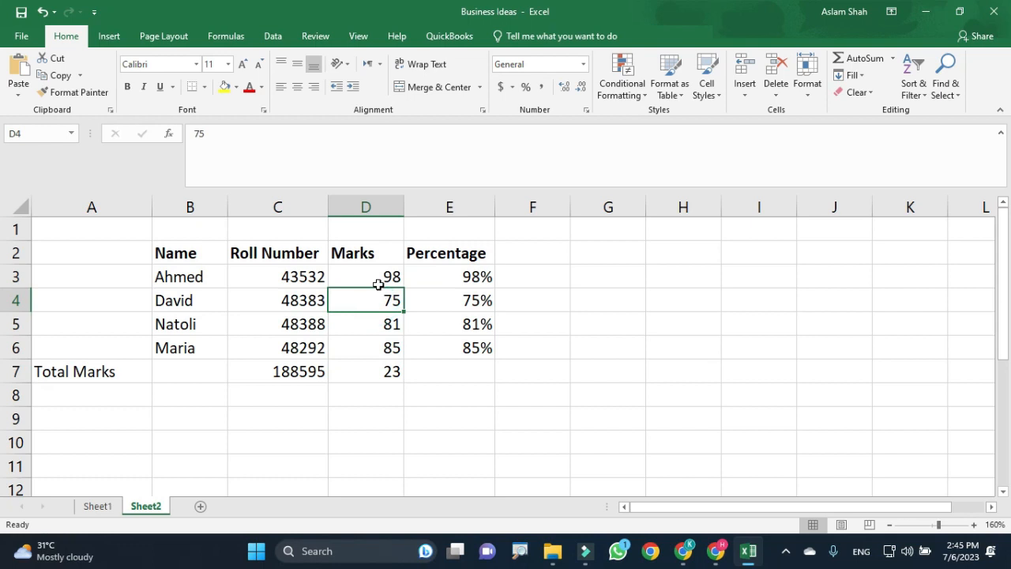
# Review the subtraction formula in cell D7 and the values in the Marks column
pyautogui.click(378, 277)
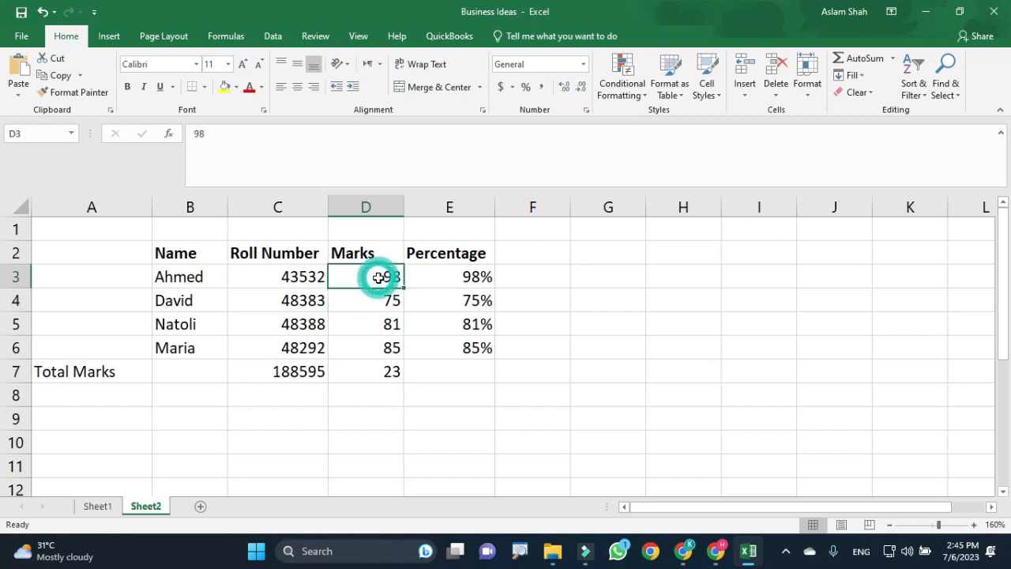
pyautogui.click(379, 369)
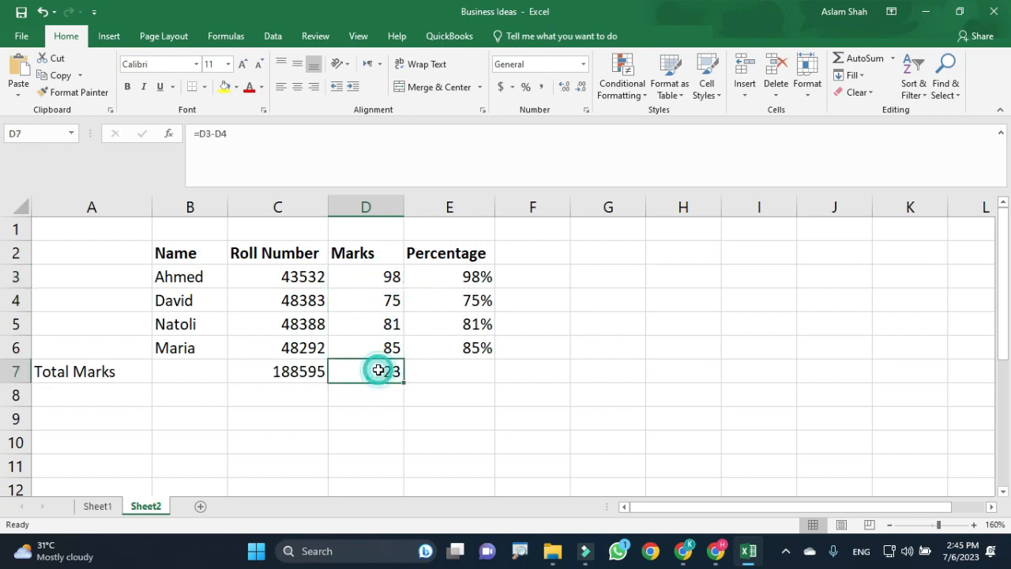
pyautogui.click(448, 368)
pyautogui.click(351, 393)
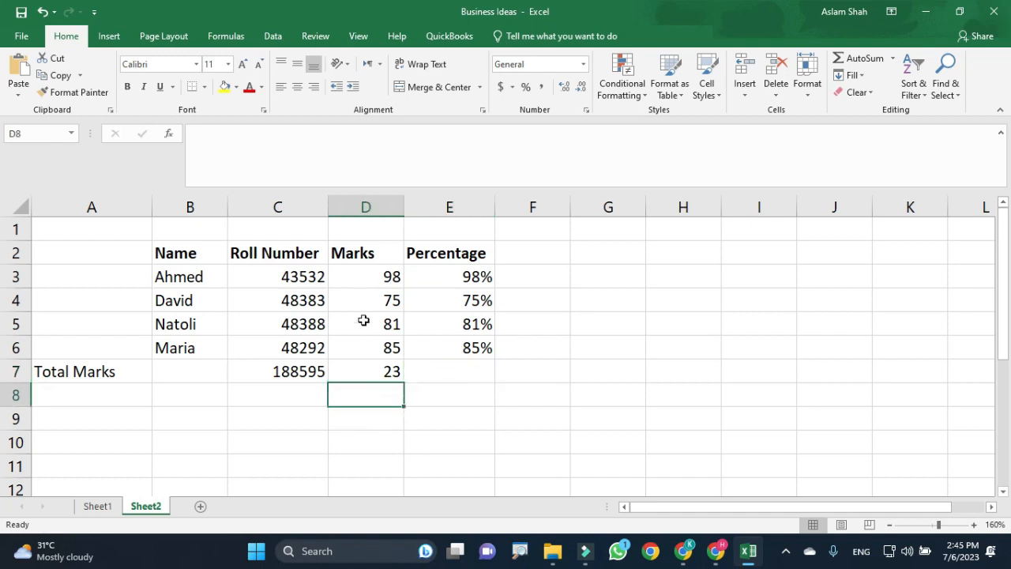
pyautogui.click(368, 275)
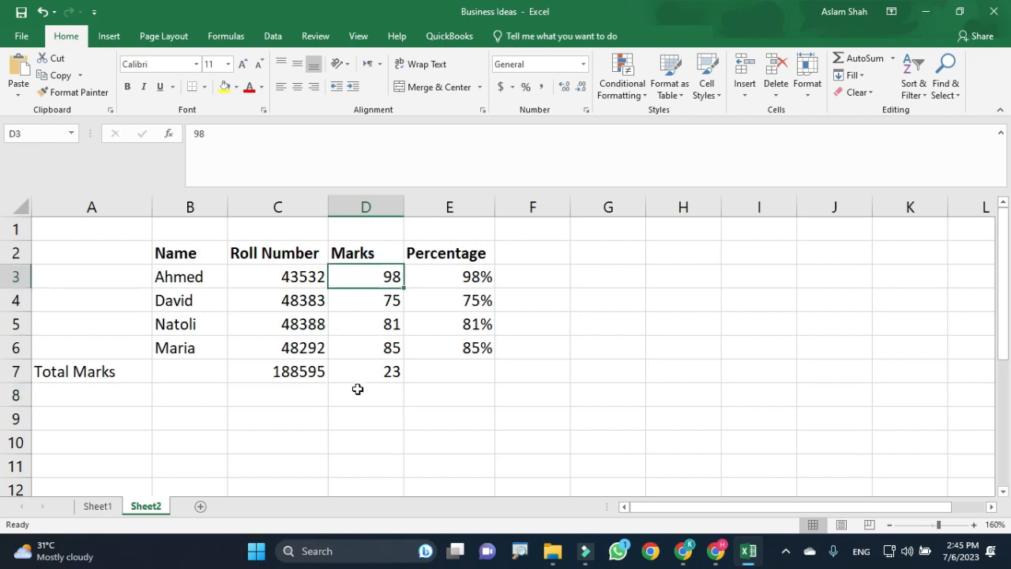
pyautogui.click(363, 325)
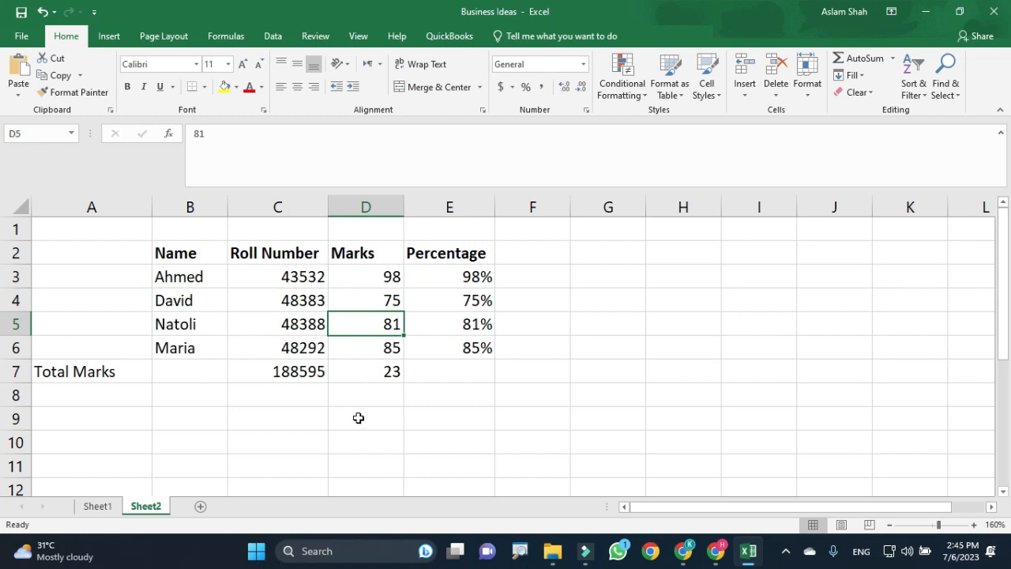
# Divide the first mark by the second by entering the formula =D3/D4 in cell D9
pyautogui.click(357, 418)
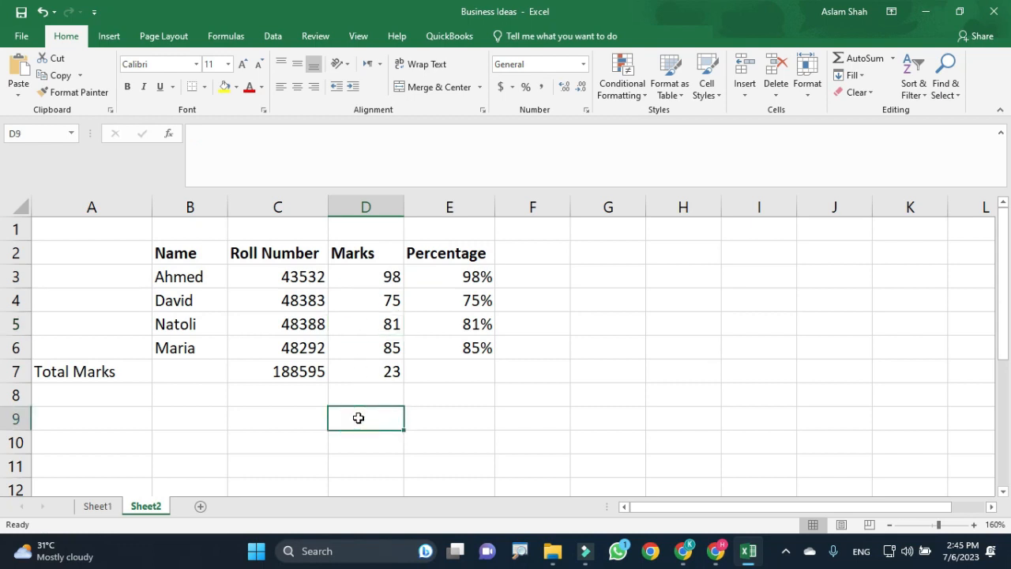
pyautogui.write('=')
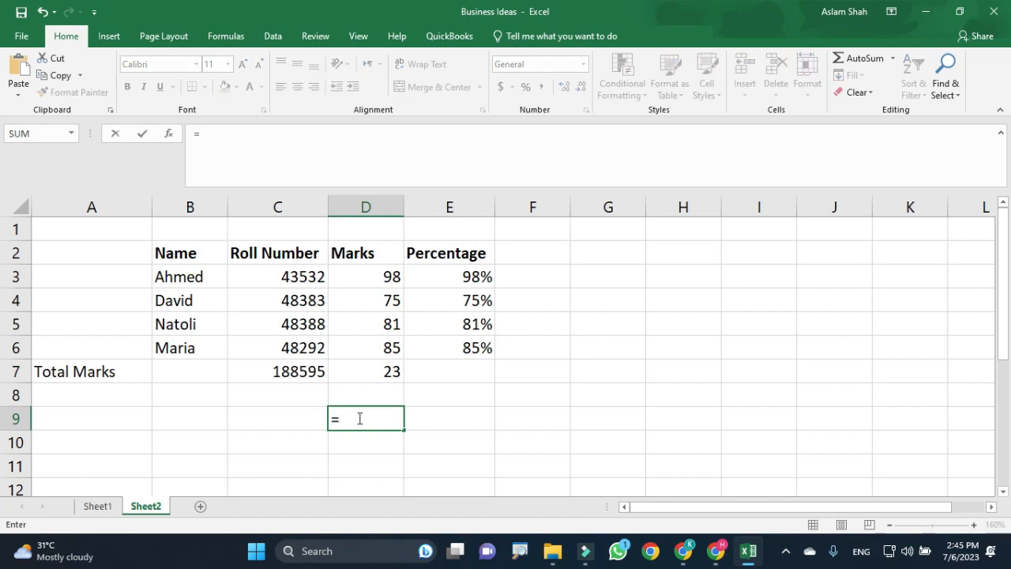
pyautogui.click(367, 274)
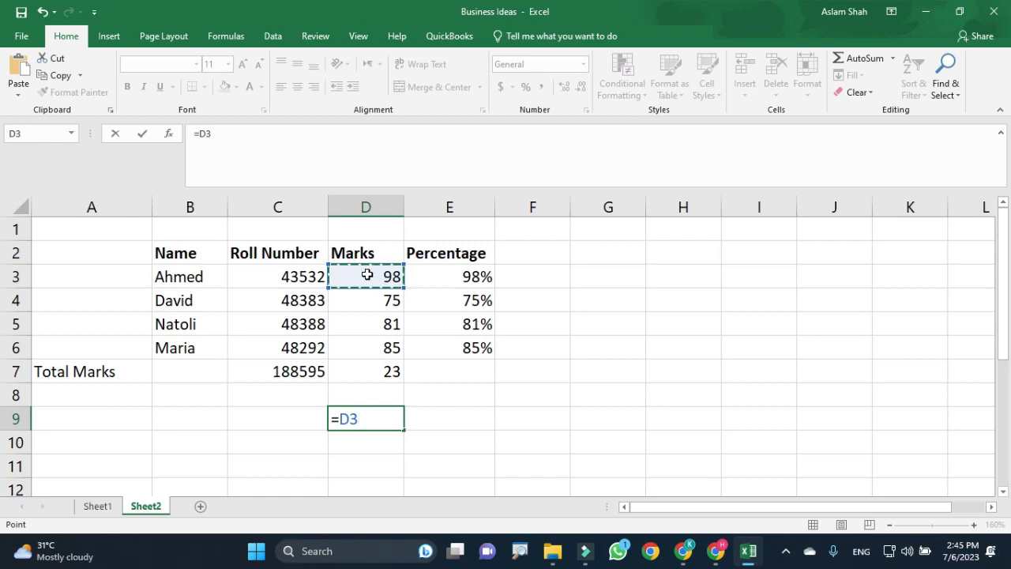
pyautogui.write('/')
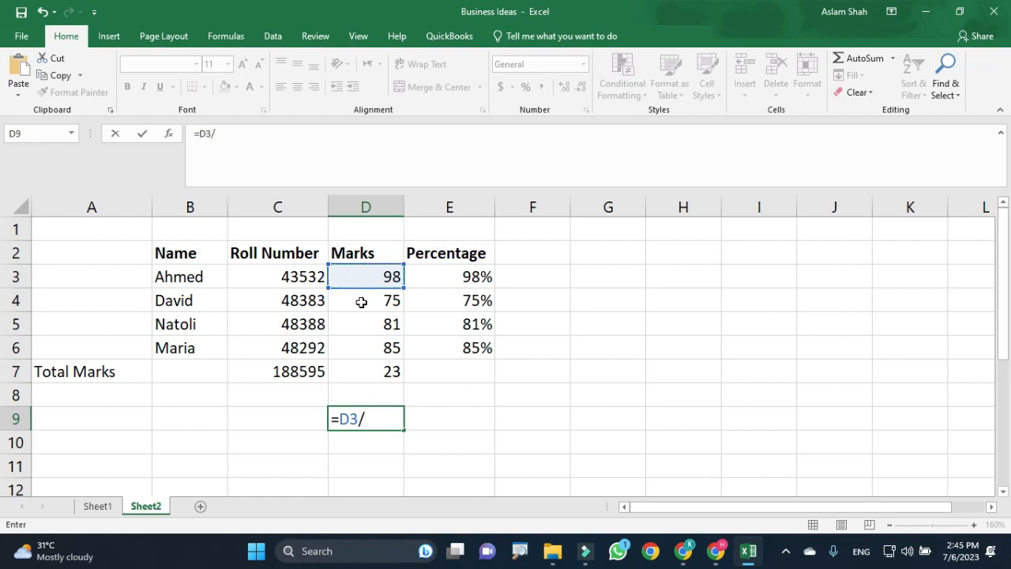
pyautogui.click(361, 302)
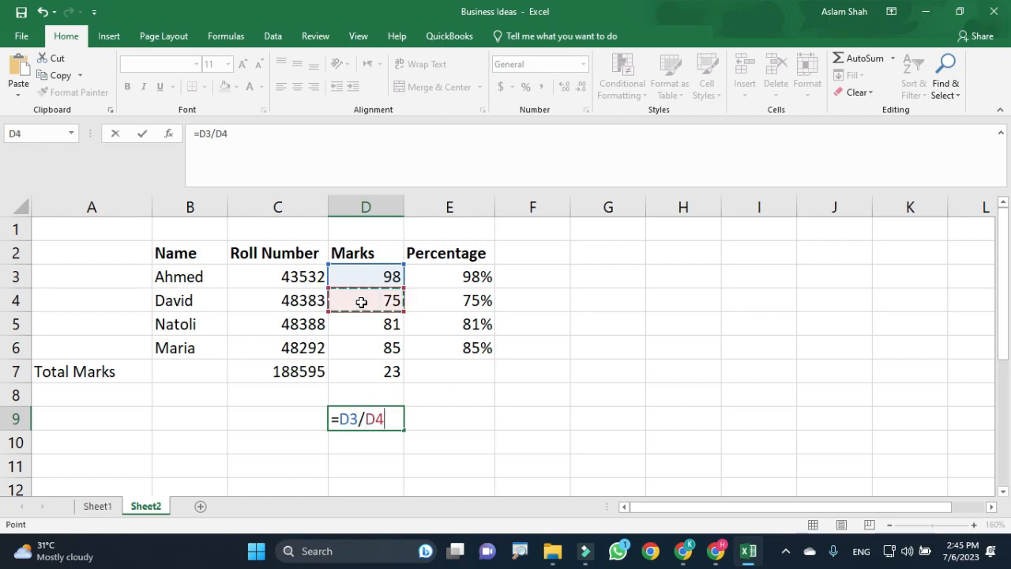
pyautogui.press('Return')
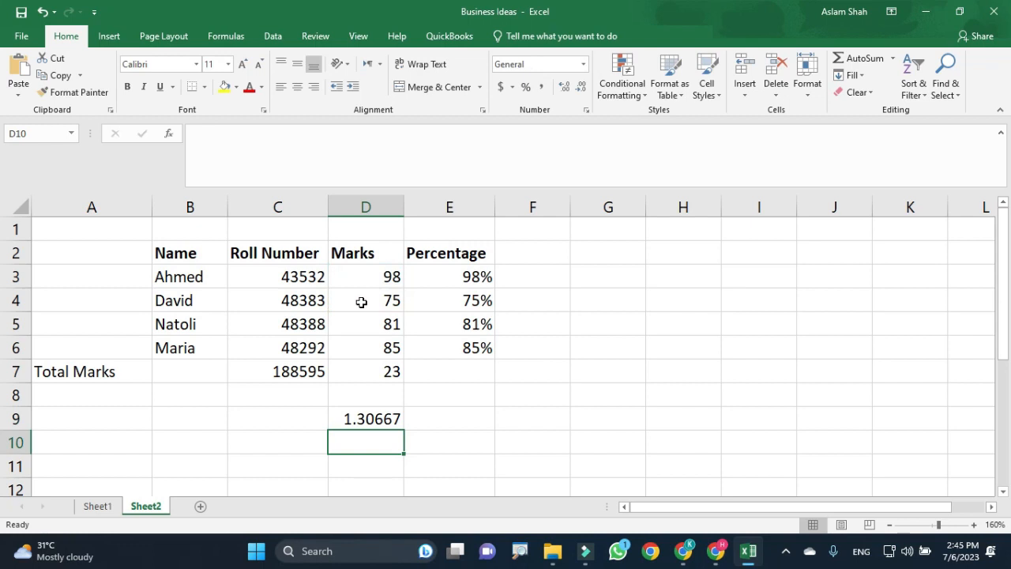
# Review the division formula in cell D9 and the two marks in D3 and D4 it refers to
pyautogui.click(371, 416)
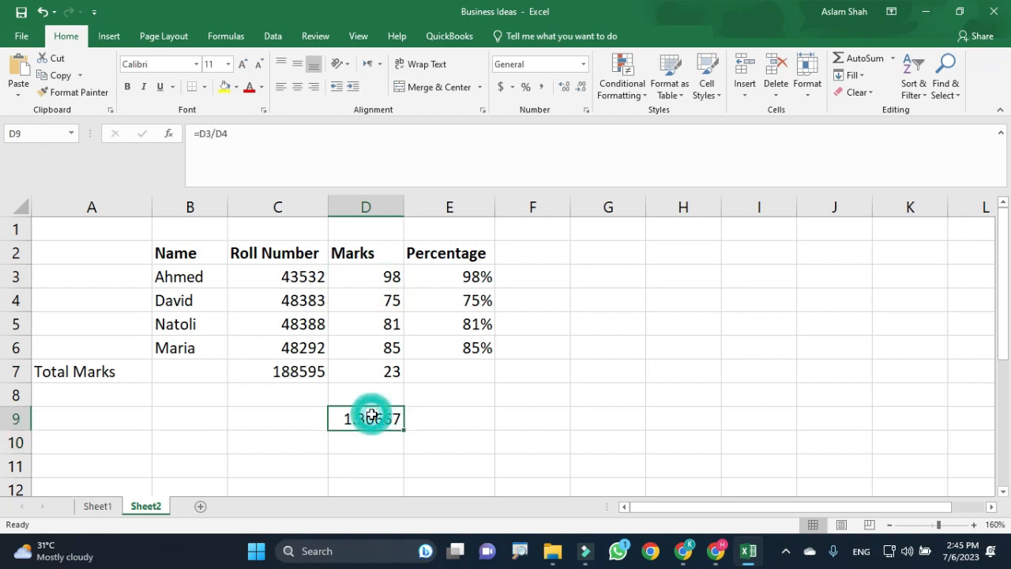
pyautogui.click(371, 276)
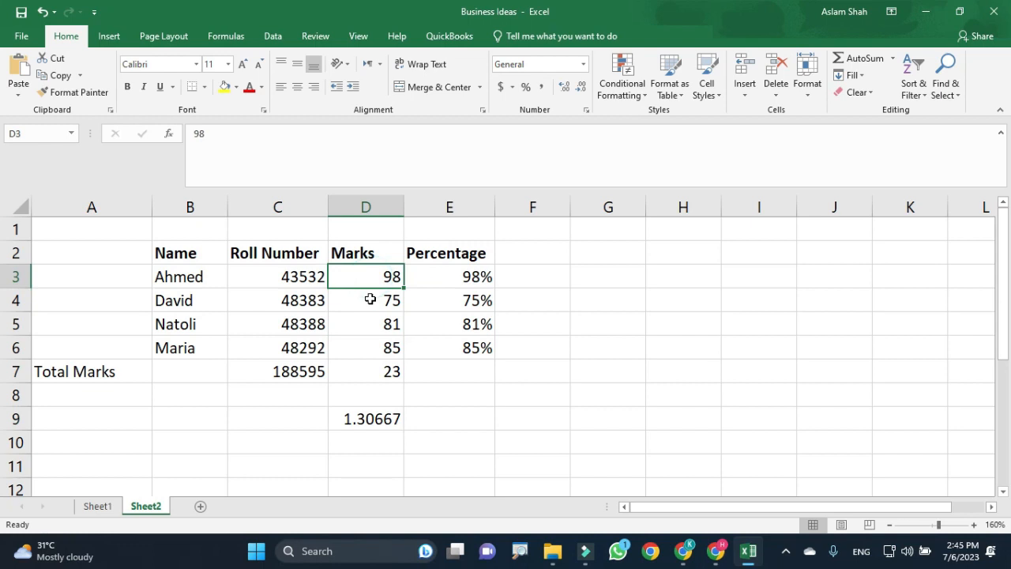
pyautogui.click(370, 299)
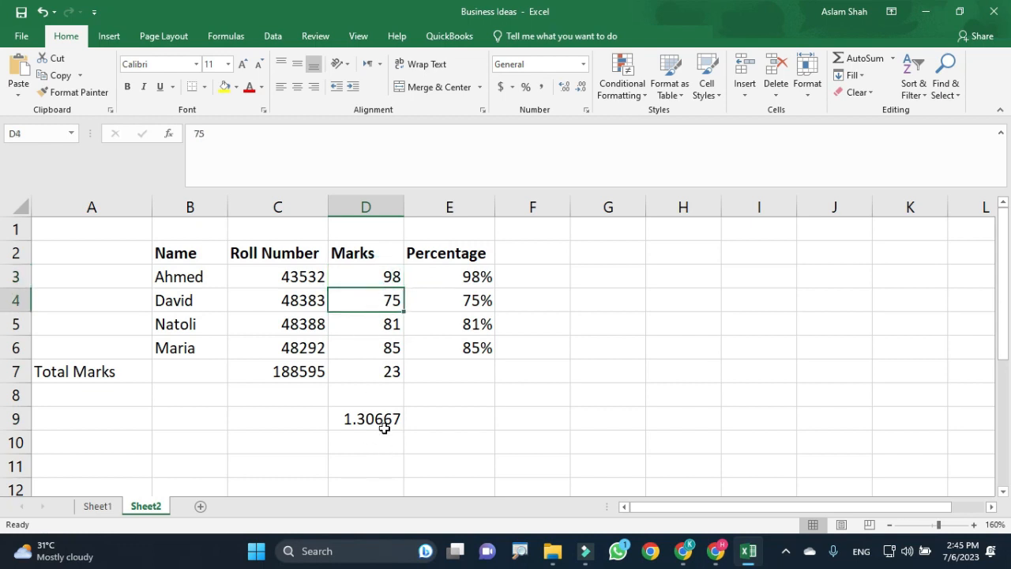